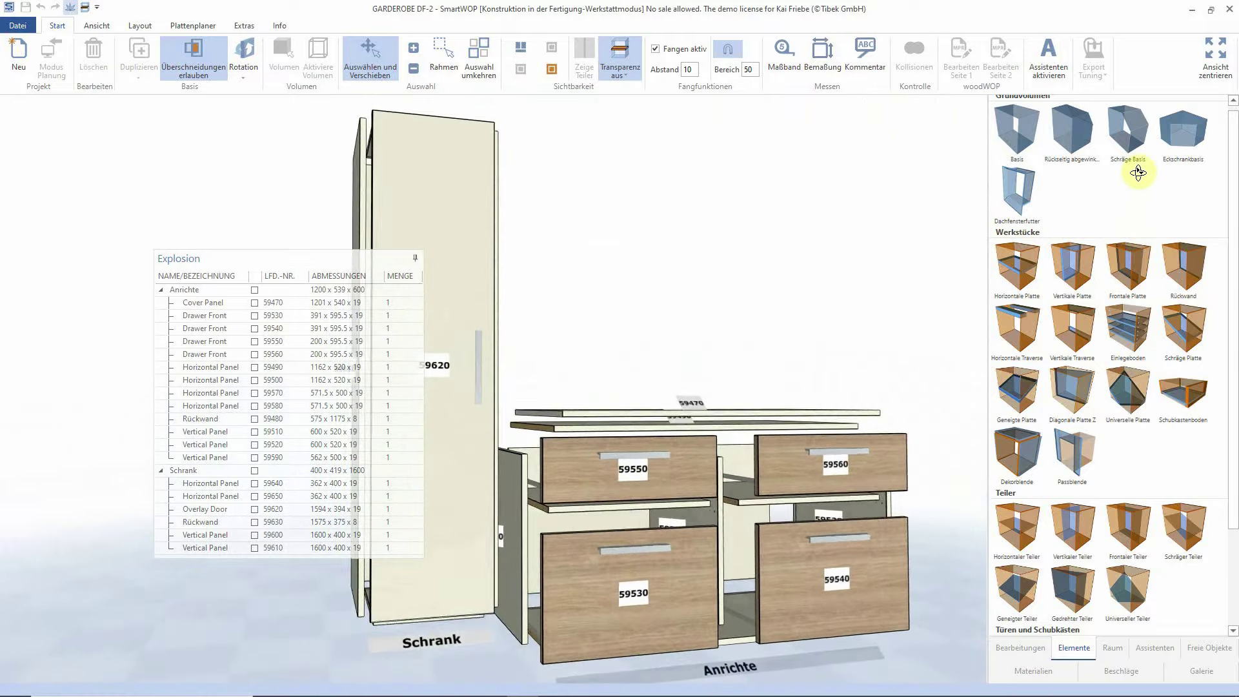
- Export the GARDEROBE DF-2 project to productionManager and open the transferred project there
left_click(17, 25)
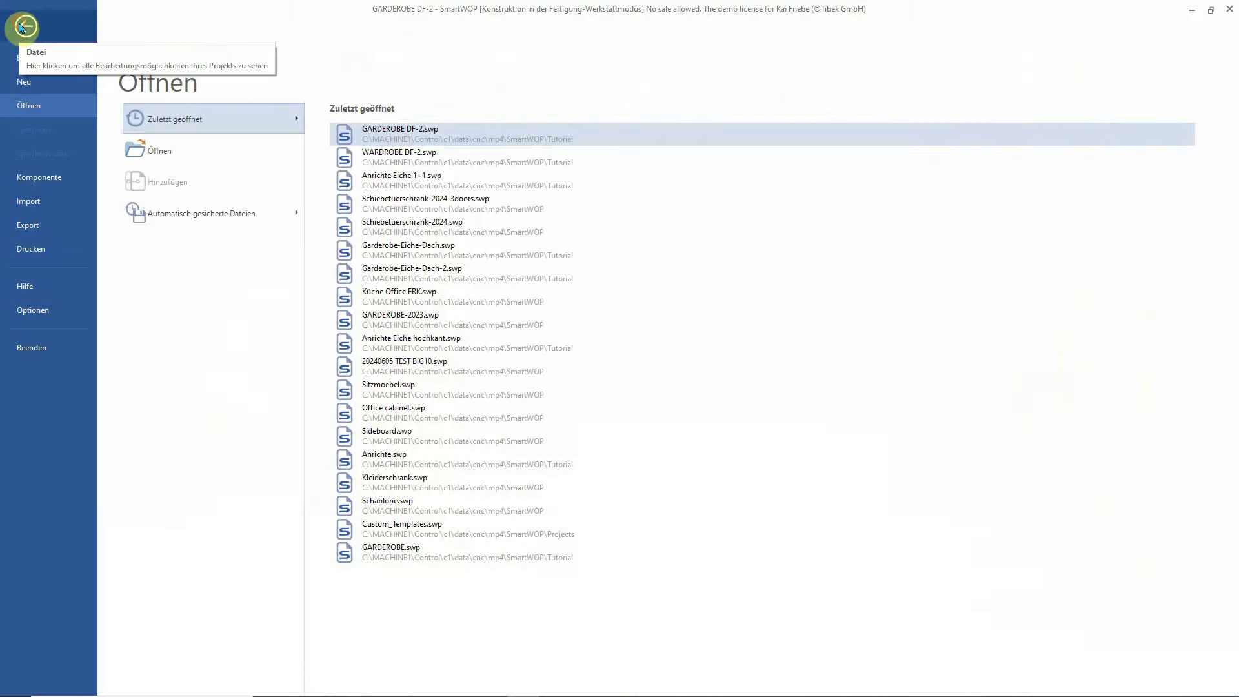
left_click(26, 225)
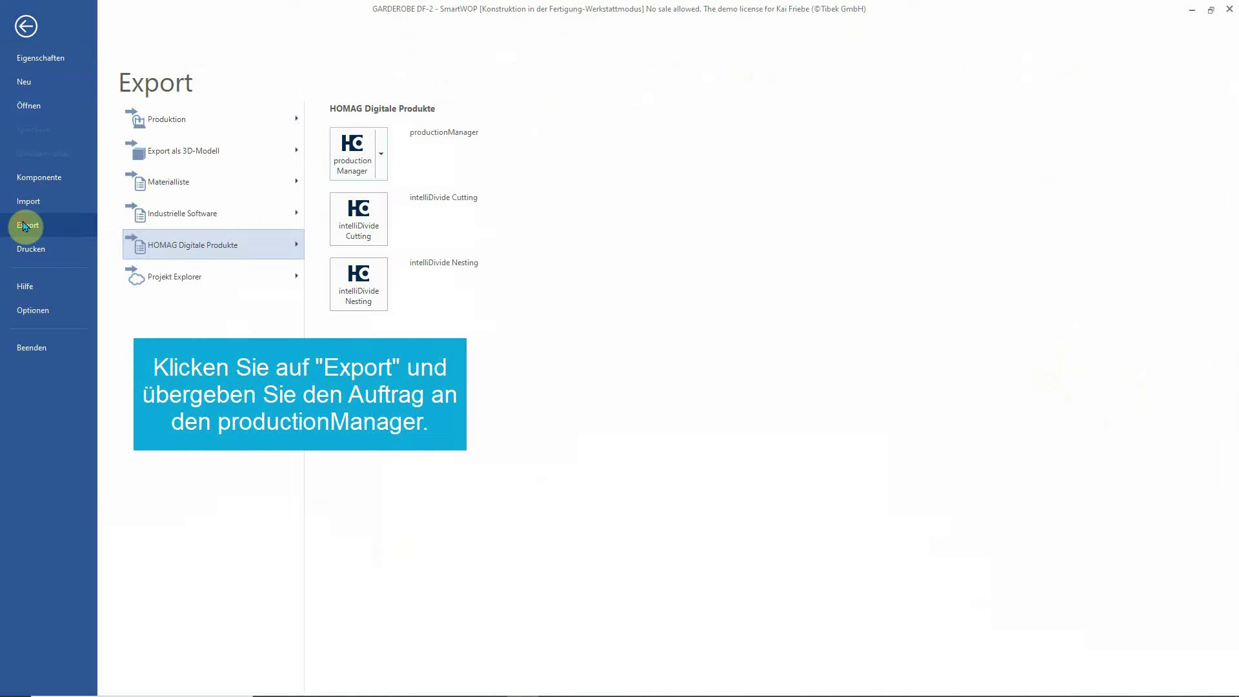
left_click(357, 161)
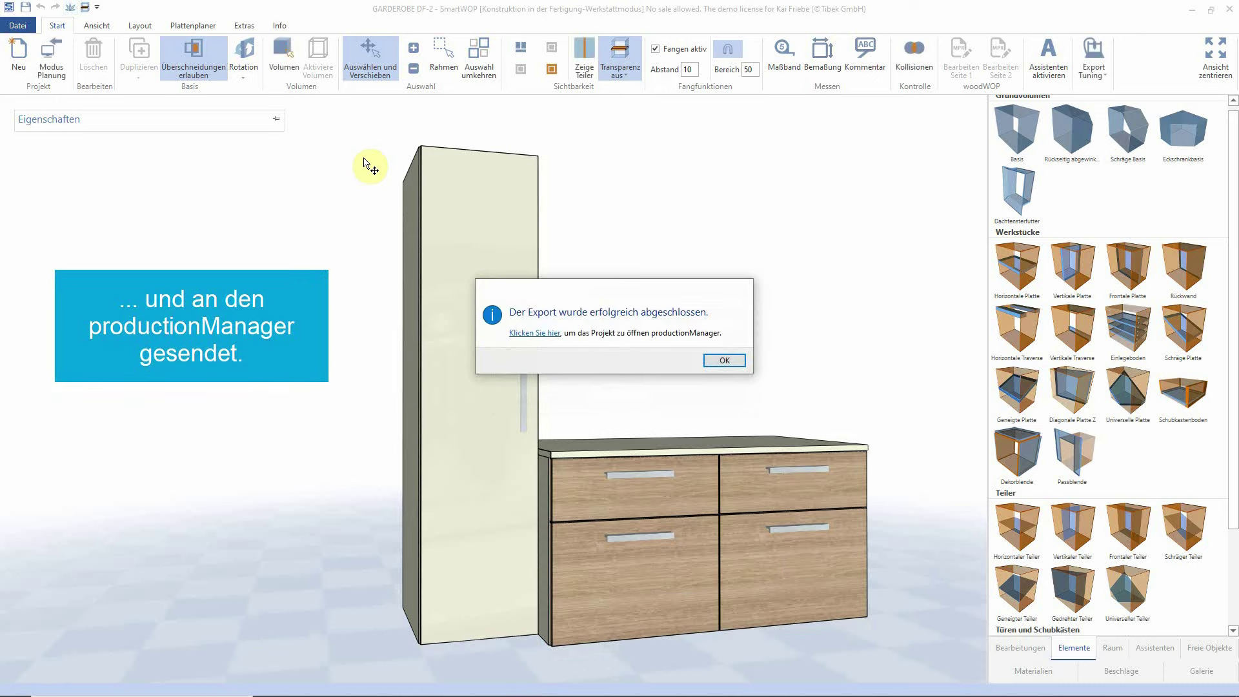
left_click(545, 338)
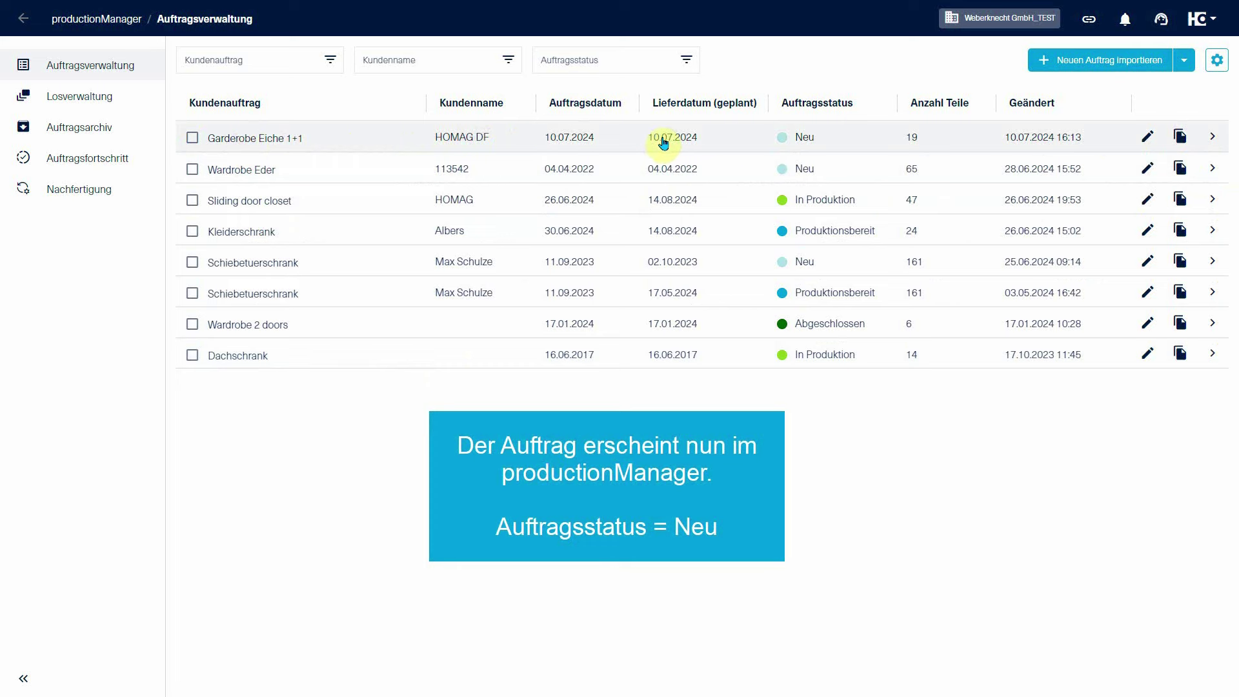
- Open the order Garderobe Eiche 1+1 and view its fittings list from the additional data
left_click(811, 140)
left_click(736, 205)
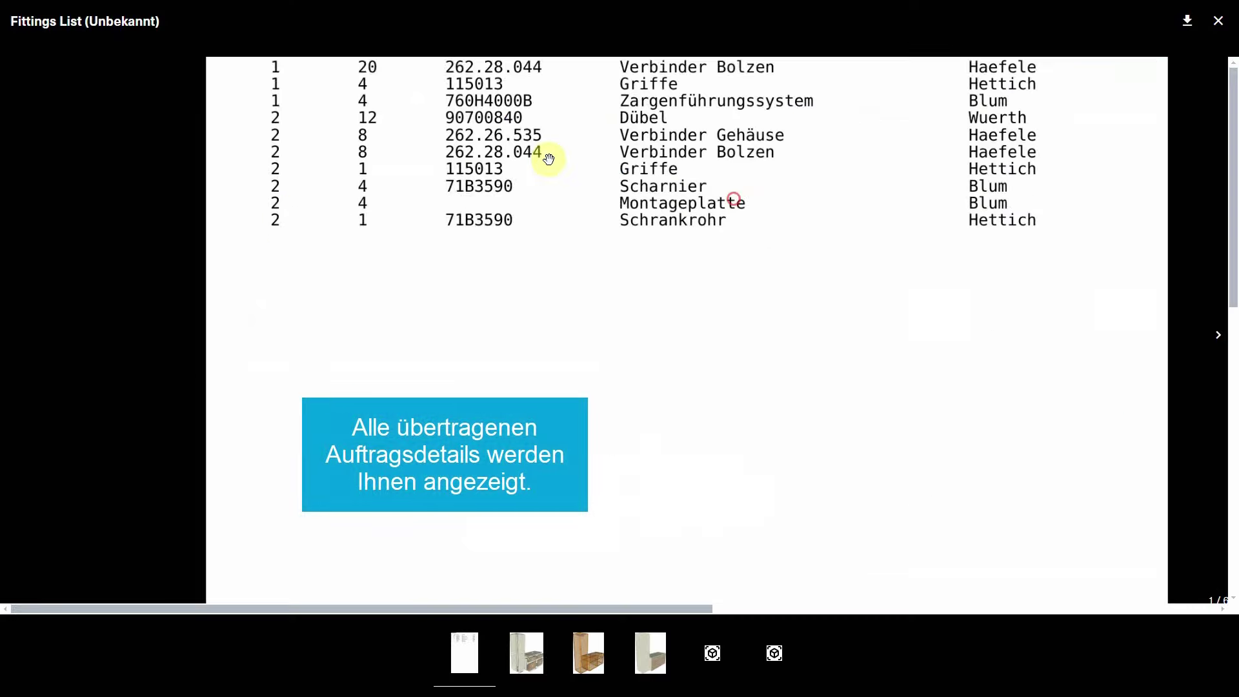
left_click_drag(548, 155, 546, 390)
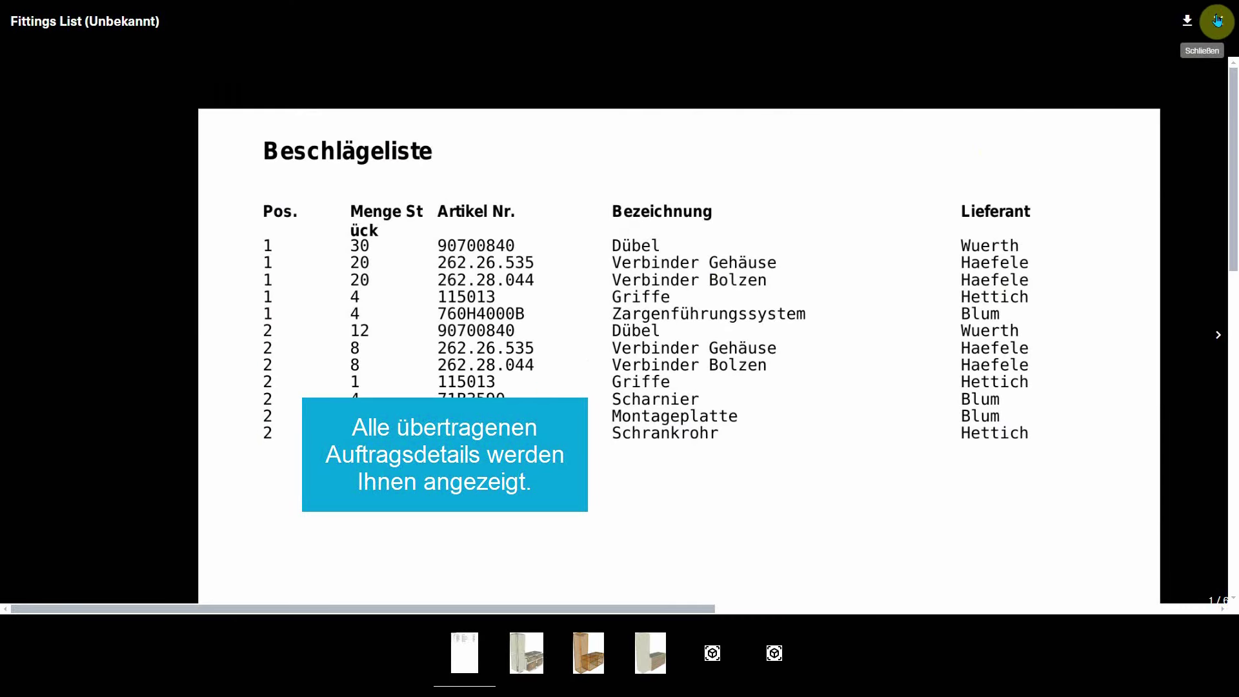
left_click(1218, 21)
- View the order's exploded drawing, then inspect its semi-transparent 3D model from another angle
left_click(952, 307)
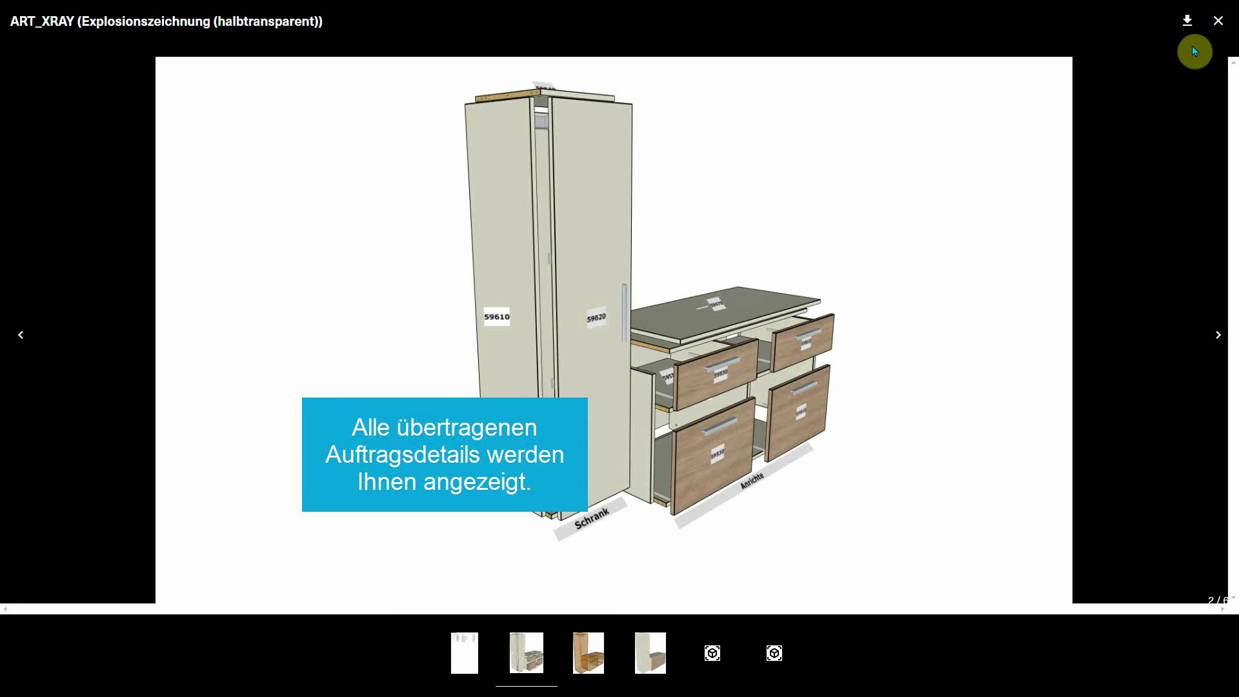
left_click(1218, 21)
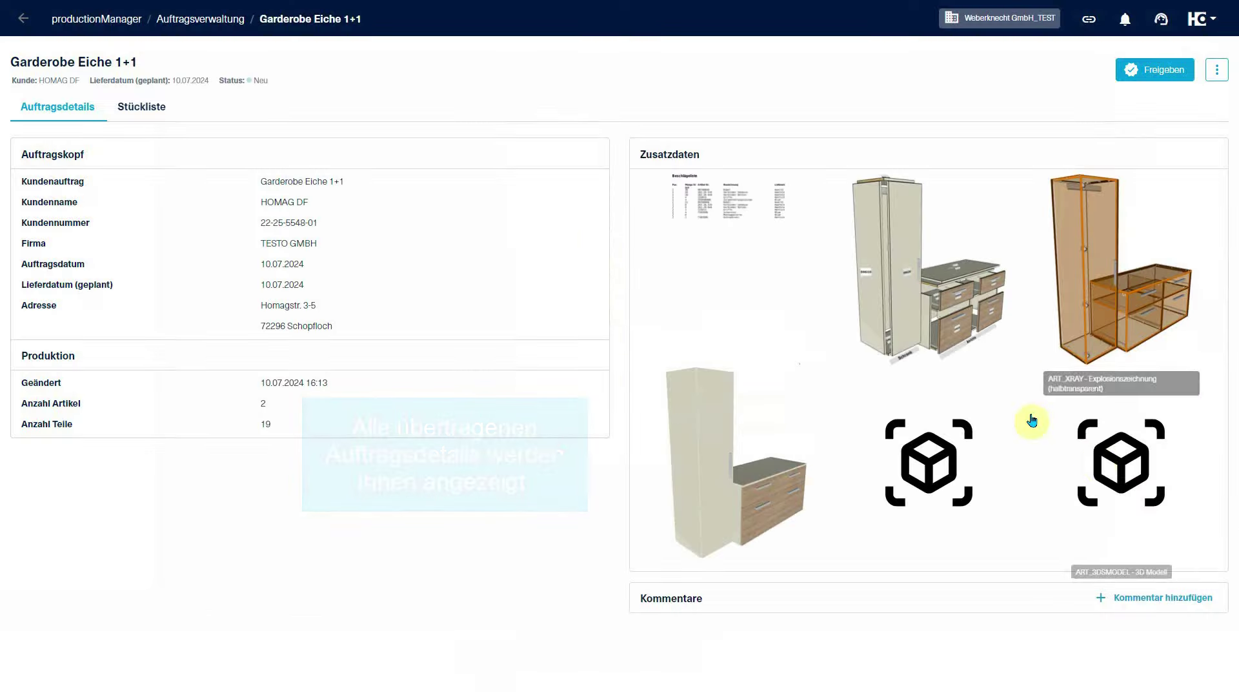
left_click(1033, 423)
left_click_drag(756, 351, 785, 271)
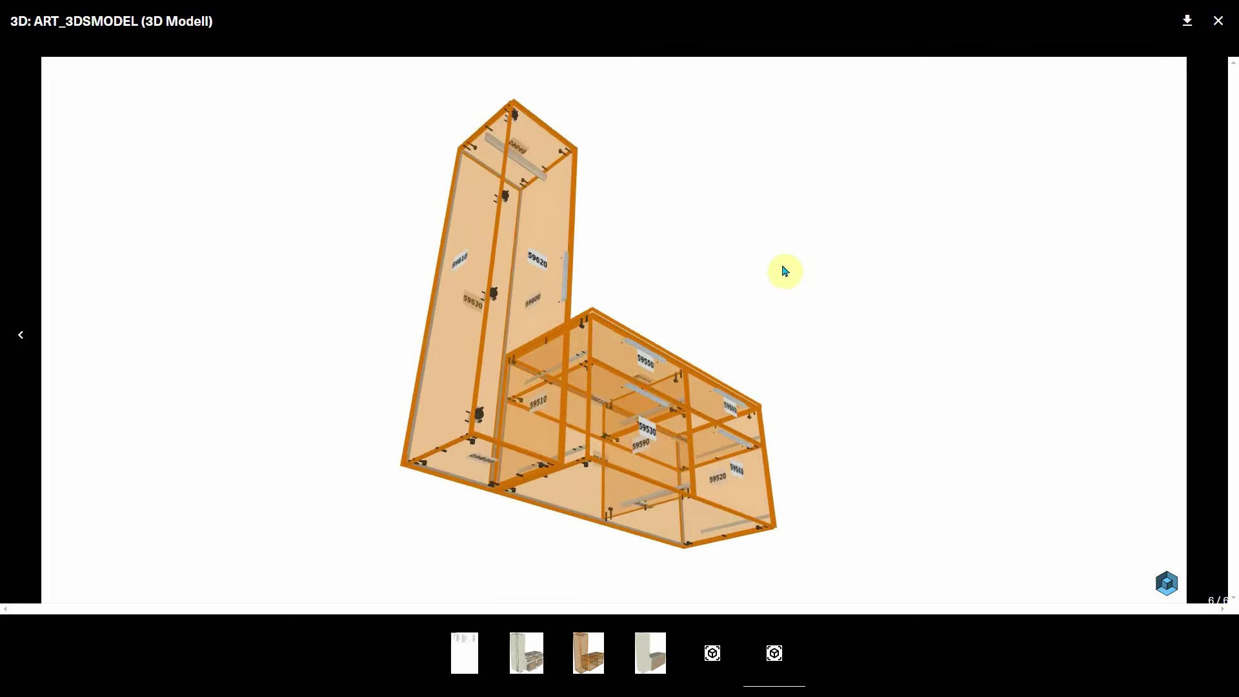
key("Escape")
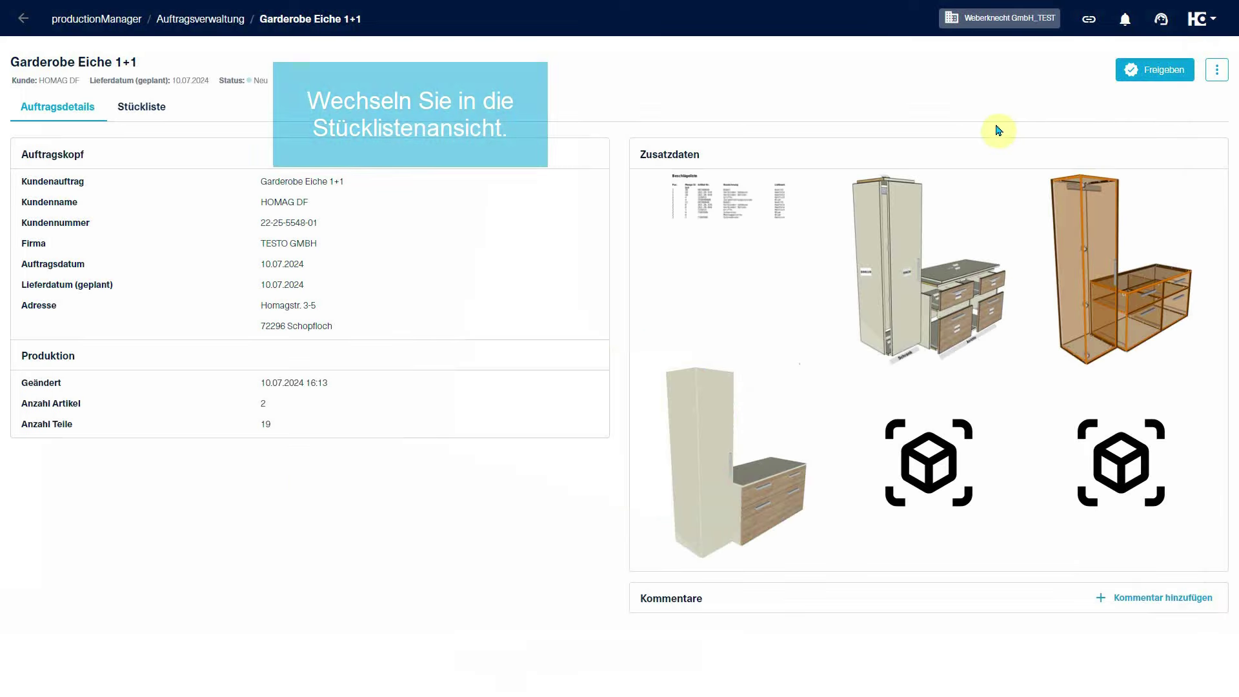
- Expand the Anrichte article in the order's parts list and open its details
left_click(135, 111)
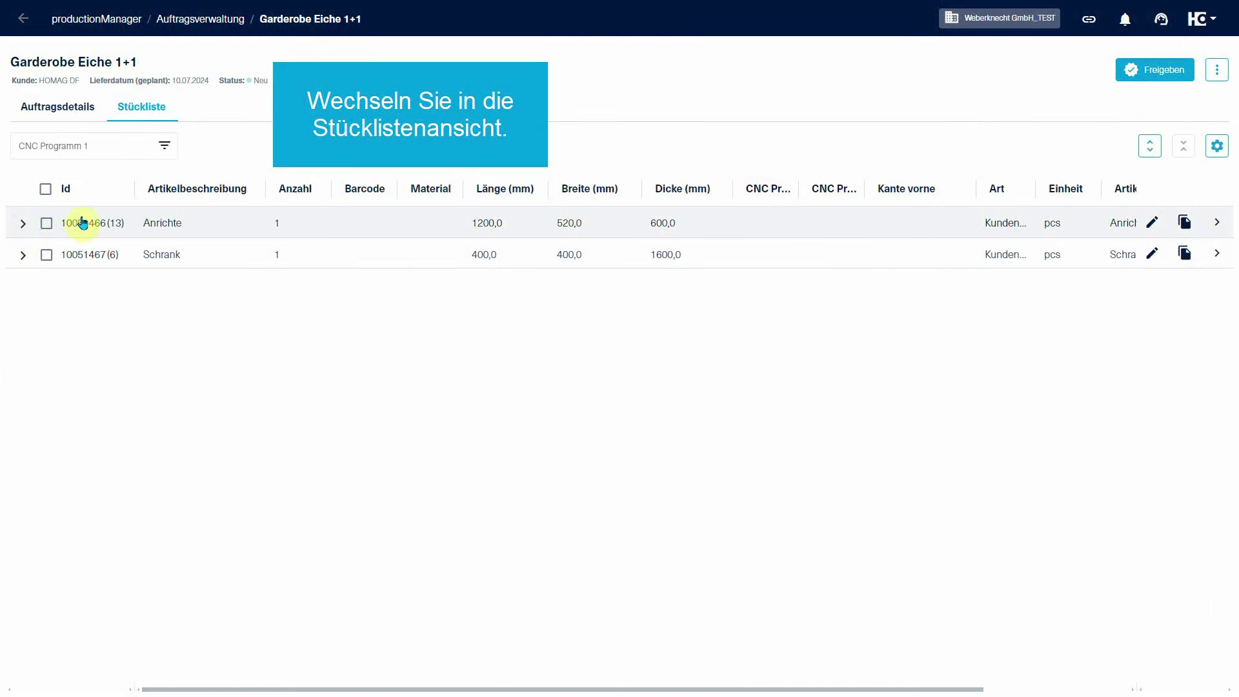
left_click(24, 223)
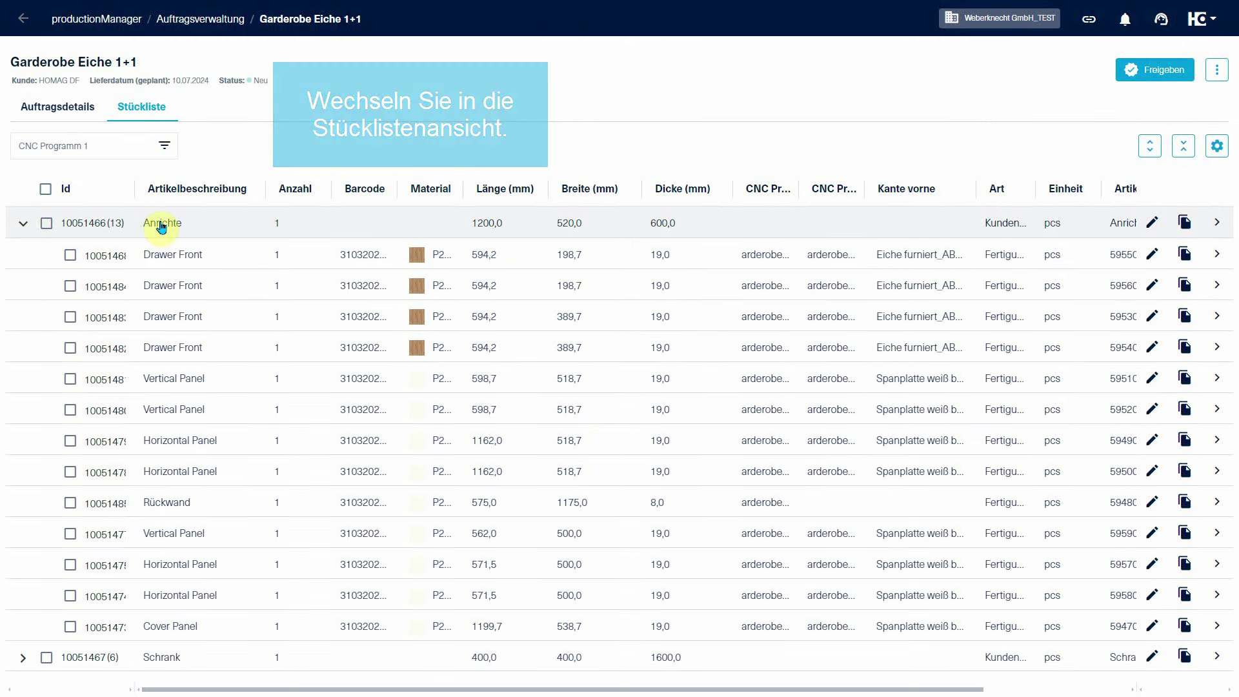
left_click(161, 224)
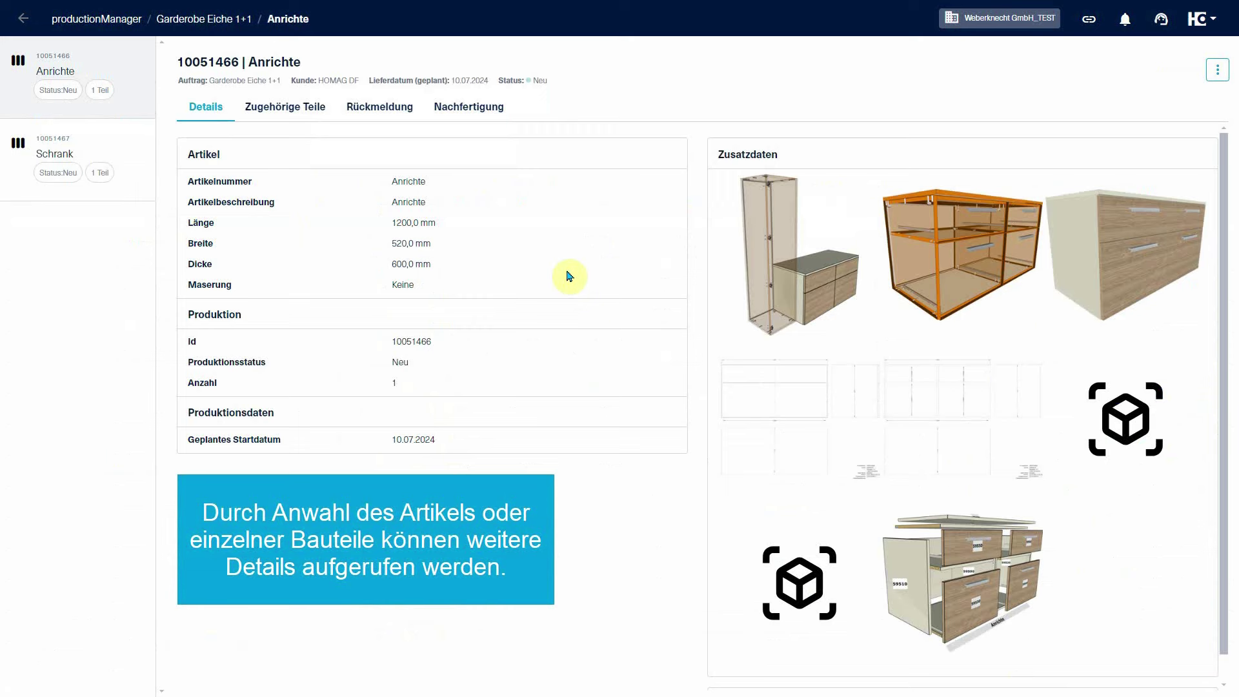
- View the rendered image in the Anrichte article's additional data
left_click(982, 289)
left_click(1218, 335)
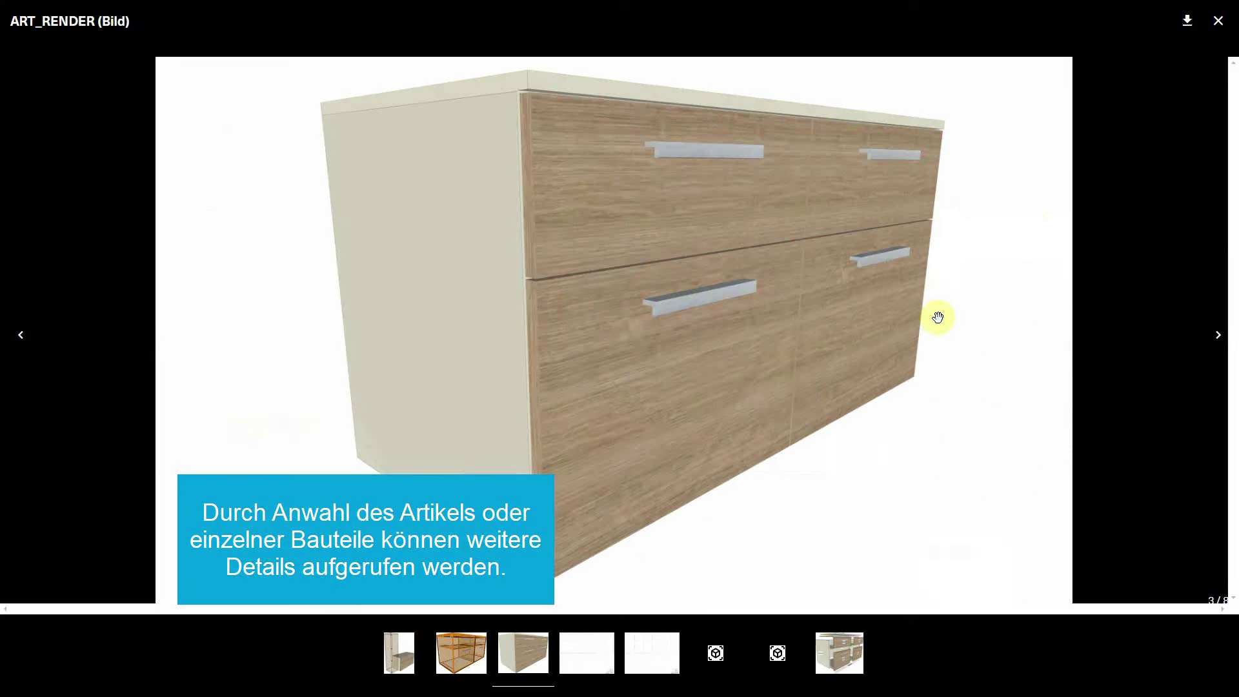
left_click(1213, 38)
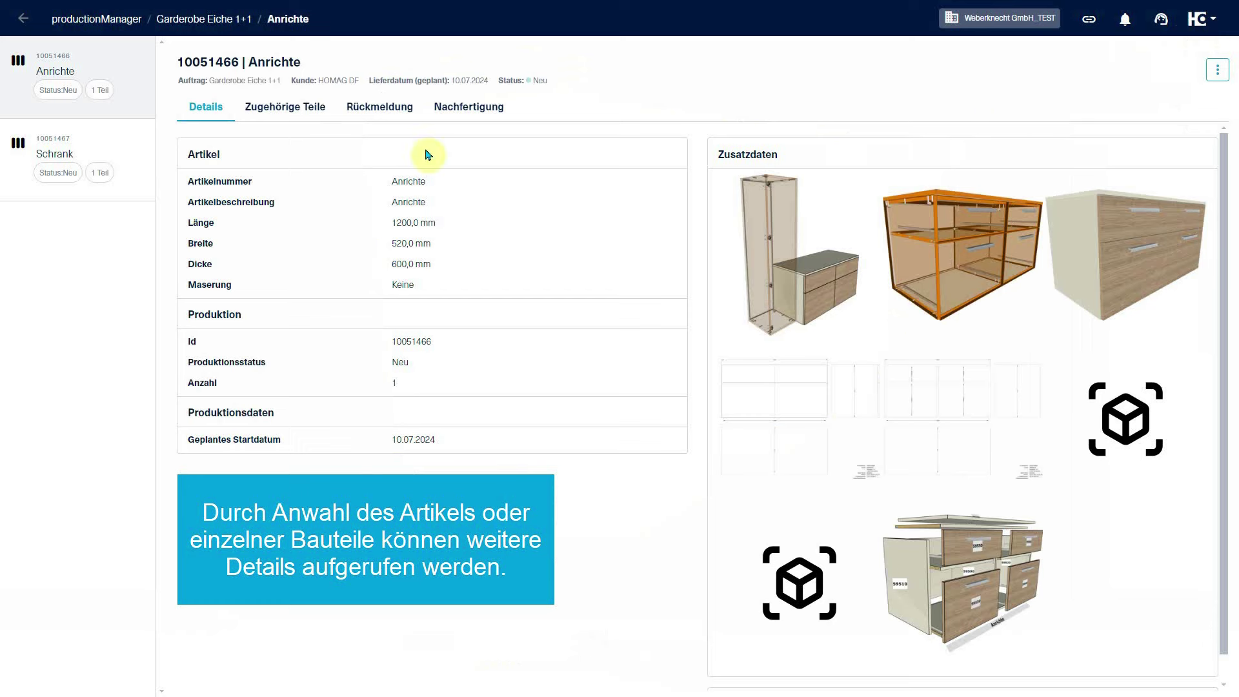
- List the parts belonging to the Anrichte and open the details of the 562 x 500 mm Vertical Panel
left_click(297, 111)
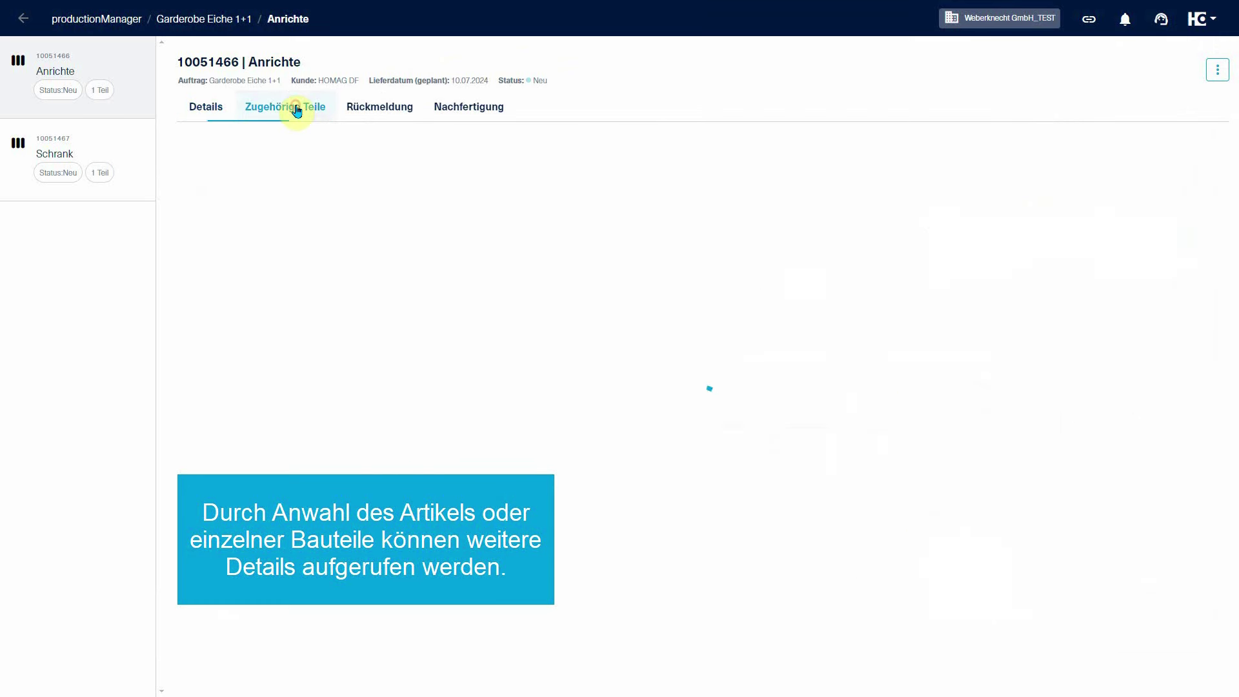
left_click(194, 176)
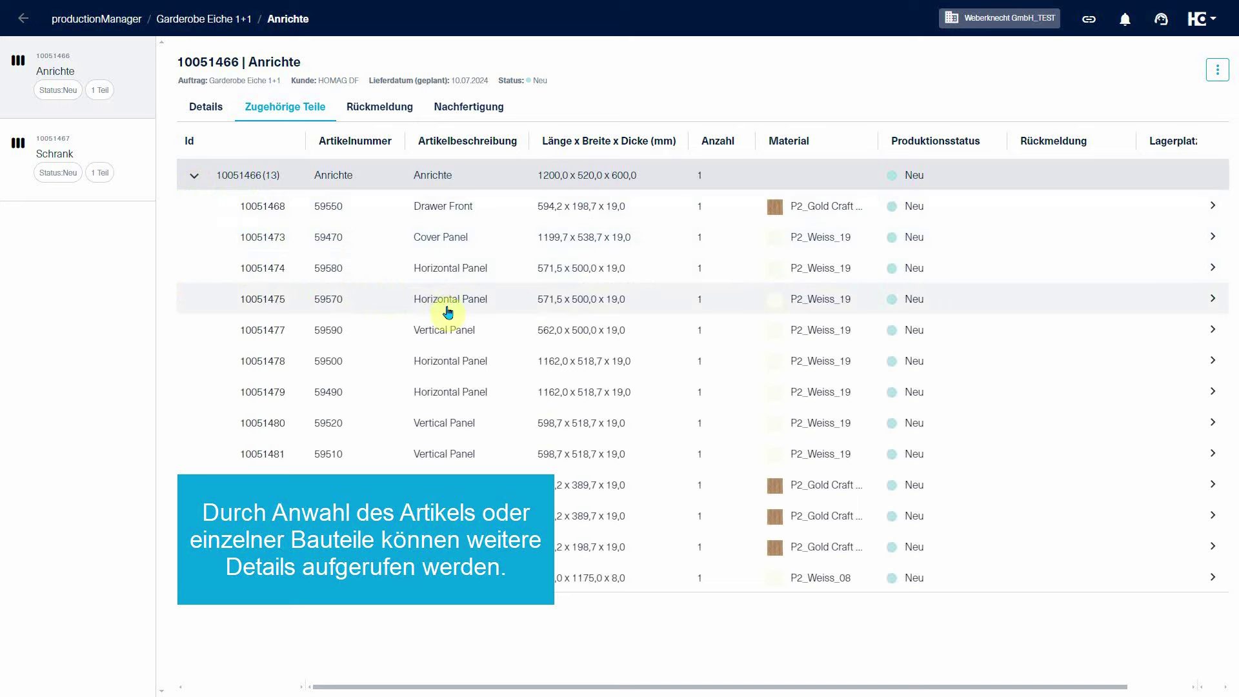
left_click(449, 336)
left_click(448, 336)
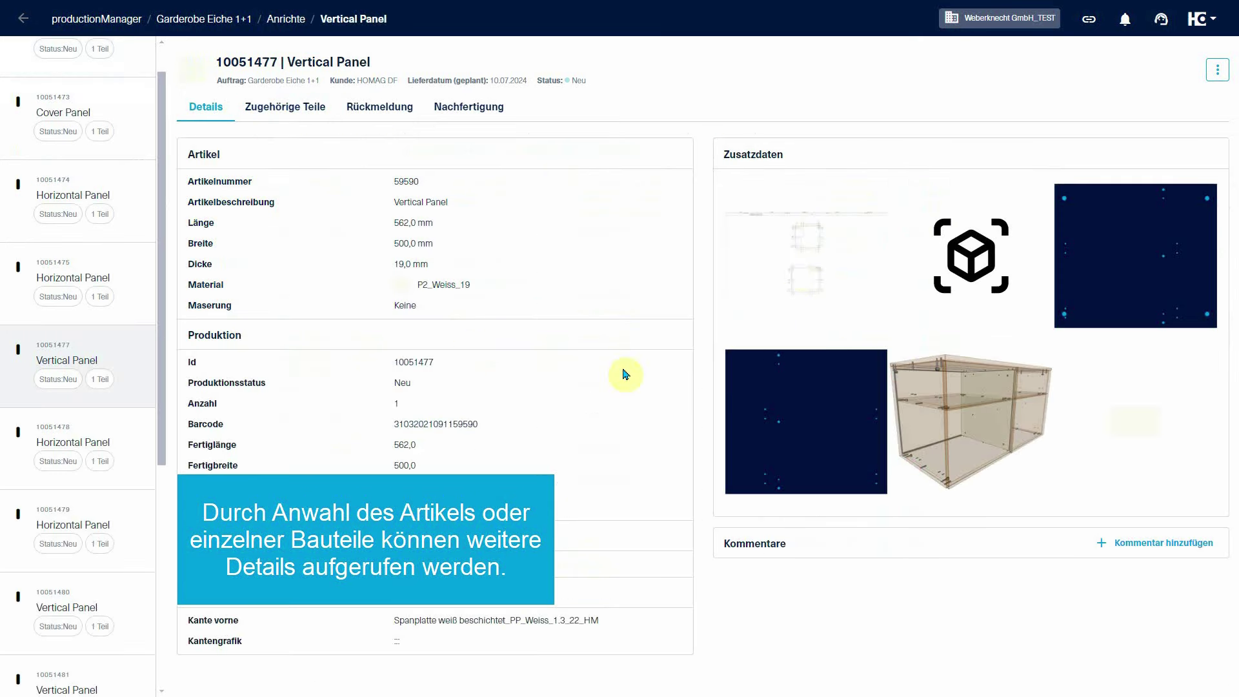
- View the Vertical Panel's dimensioned overview drawing and its second CNC program preview
left_click(800, 268)
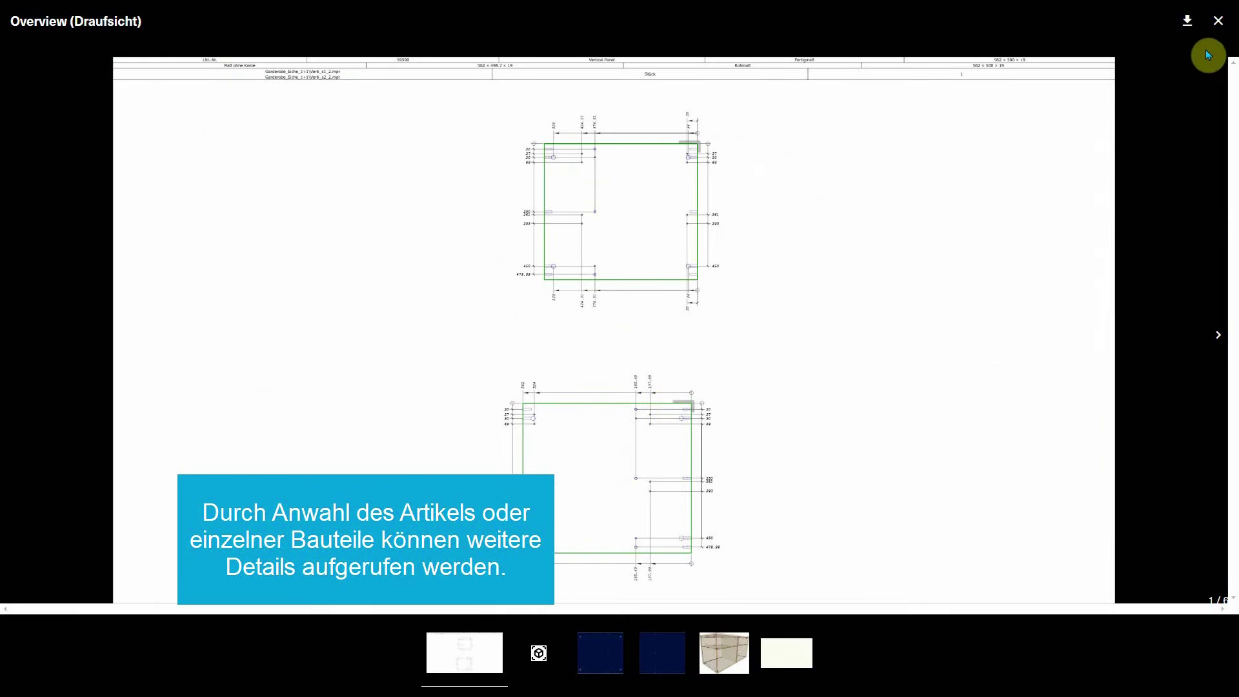
left_click(1217, 20)
left_click(749, 408)
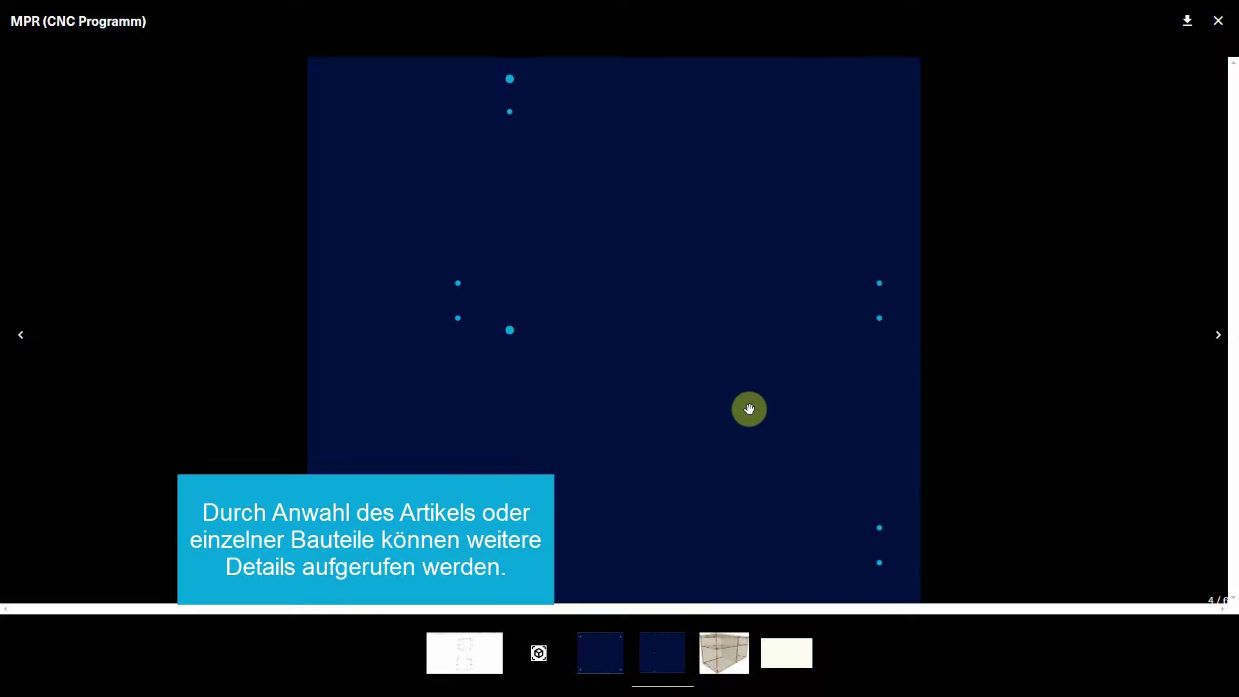
left_click(1218, 21)
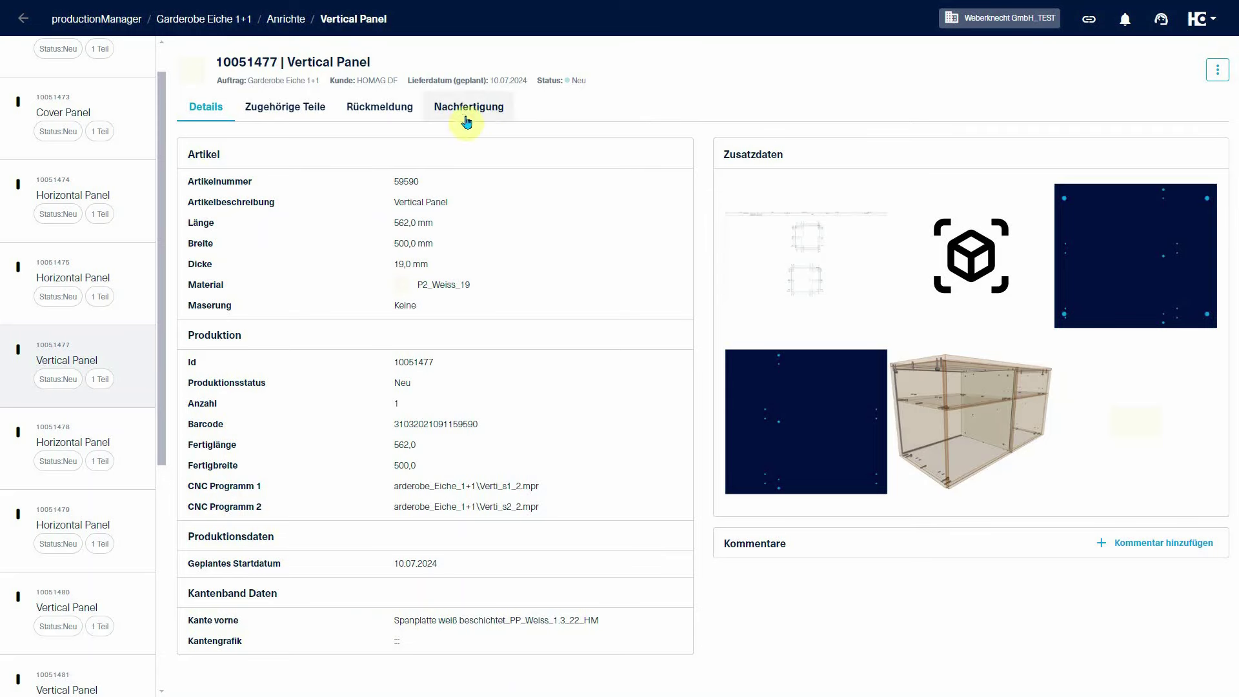
- Return to the parts list of the order Garderobe Eiche 1+1 and release the order for production
left_click(230, 20)
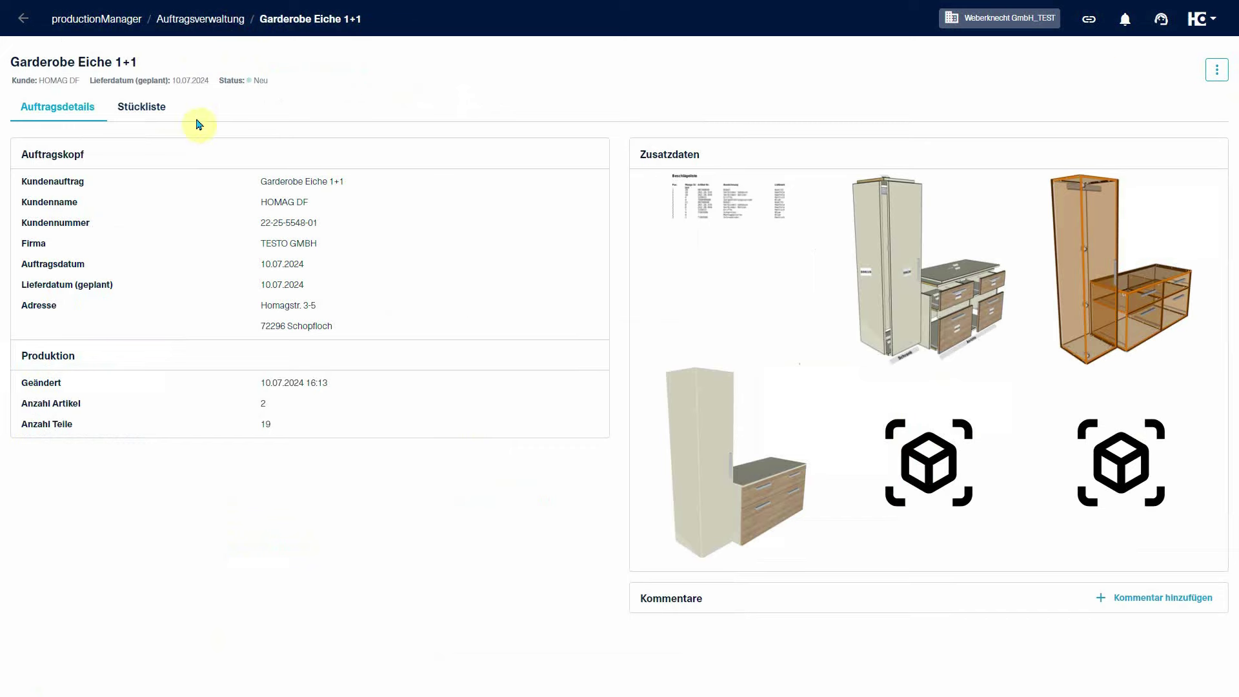
left_click(161, 107)
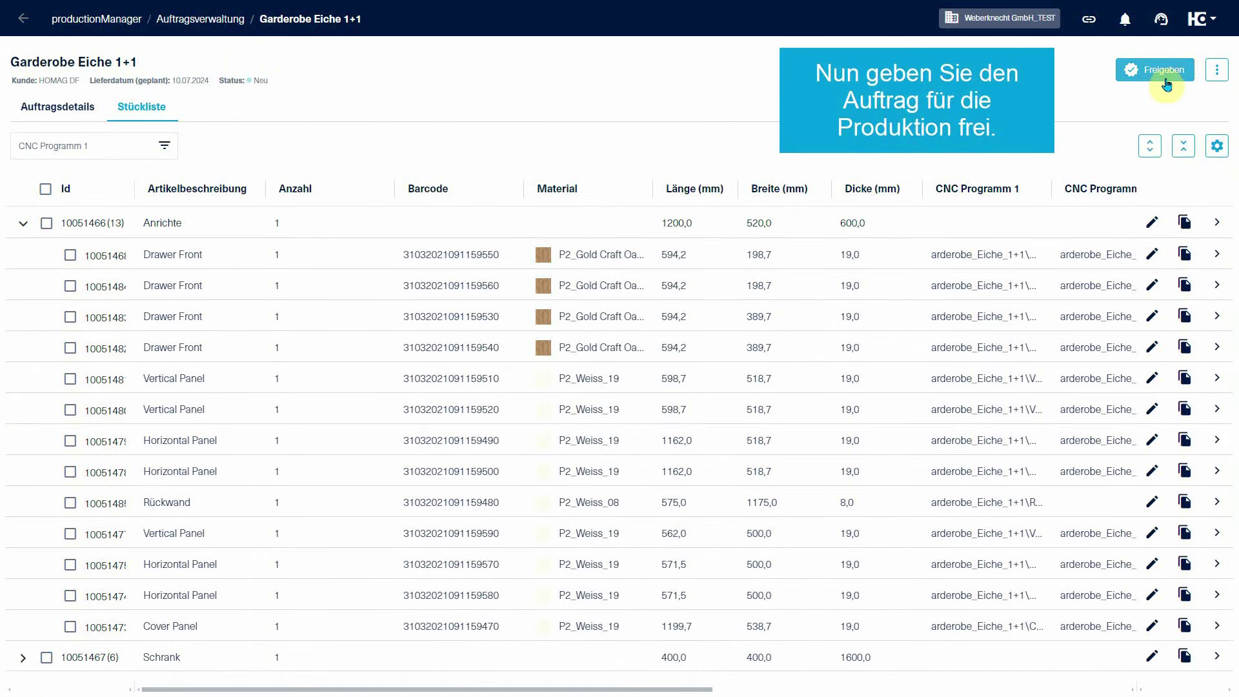
left_click(1166, 71)
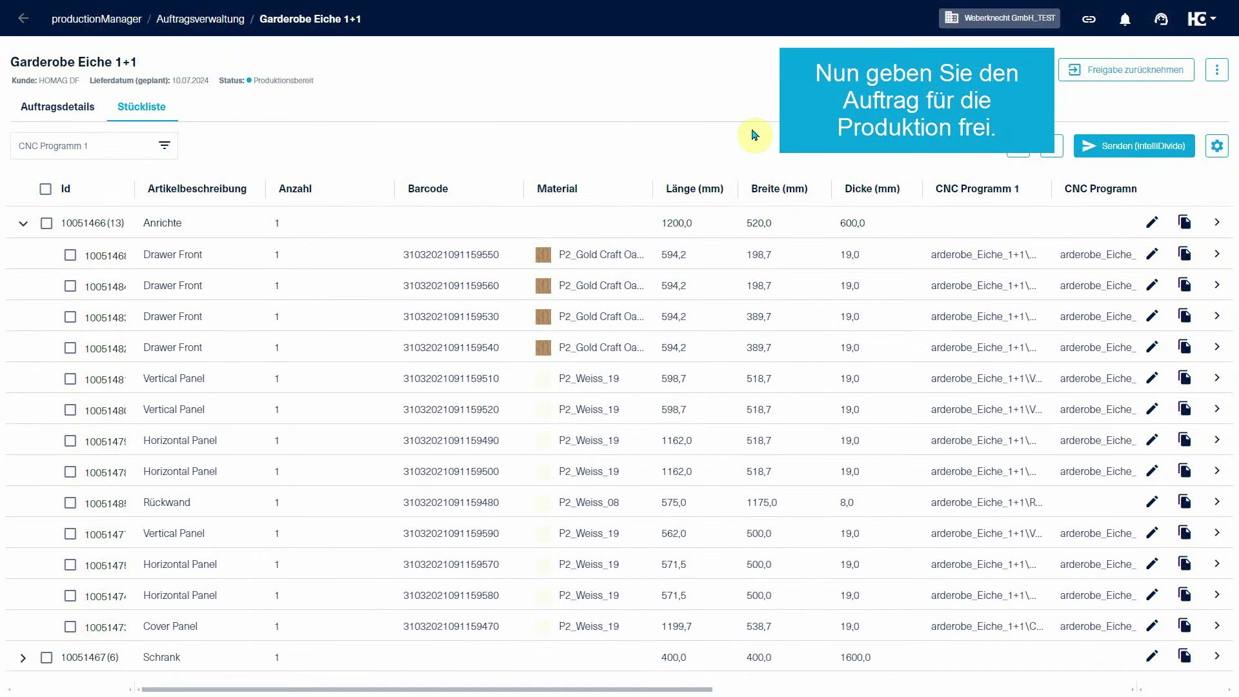
- Return to the order management overview and open the order progress view
left_click(113, 24)
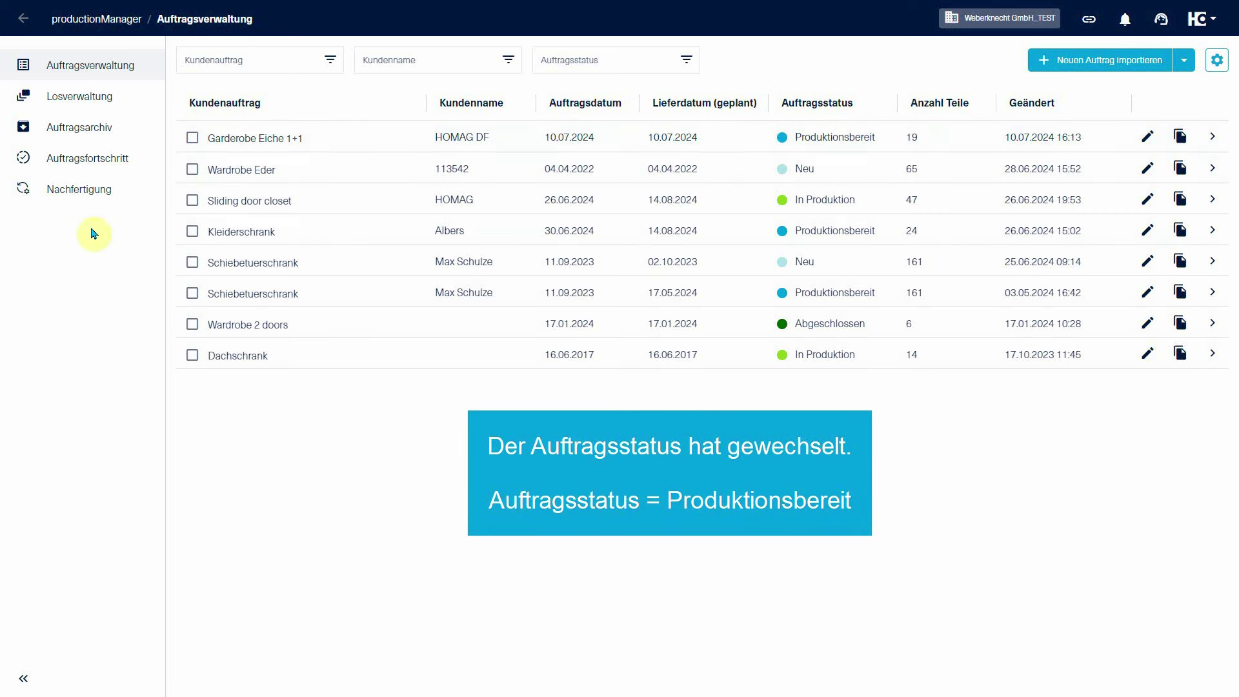
left_click(70, 162)
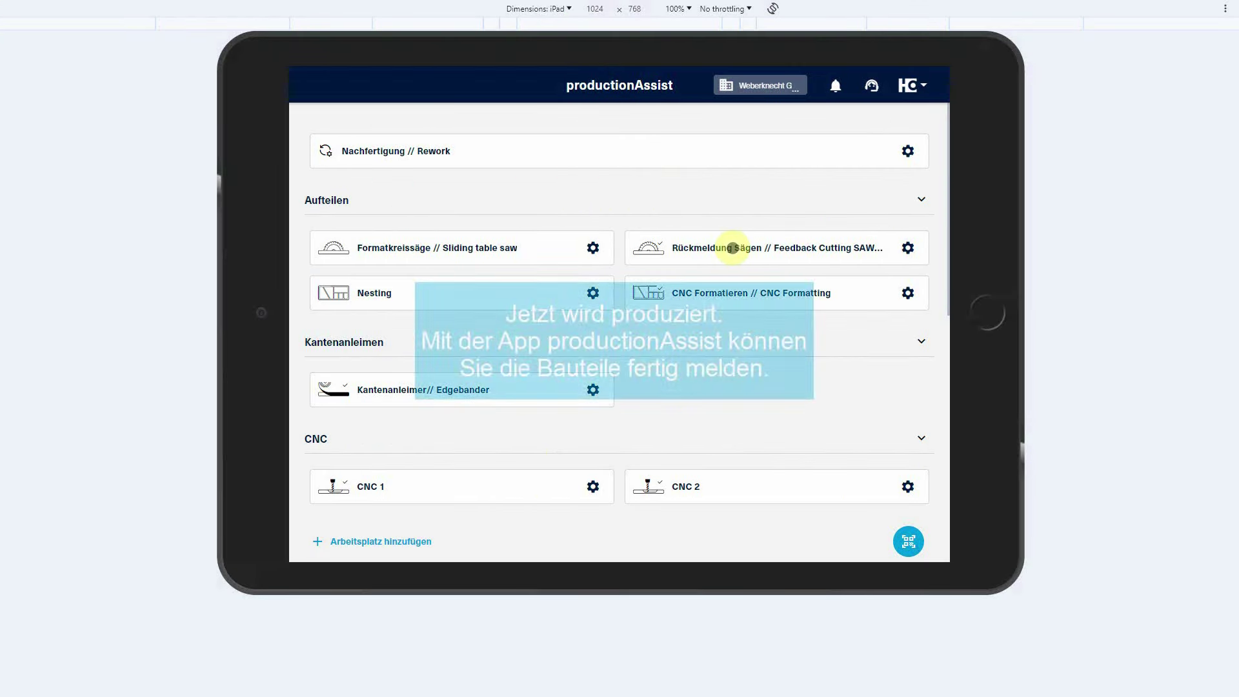
- In productionAssist, report the 562 x 500 mm Vertical Panel as finished at the Feedback Cutting SAWTEQ S-300 workstation
left_click(732, 248)
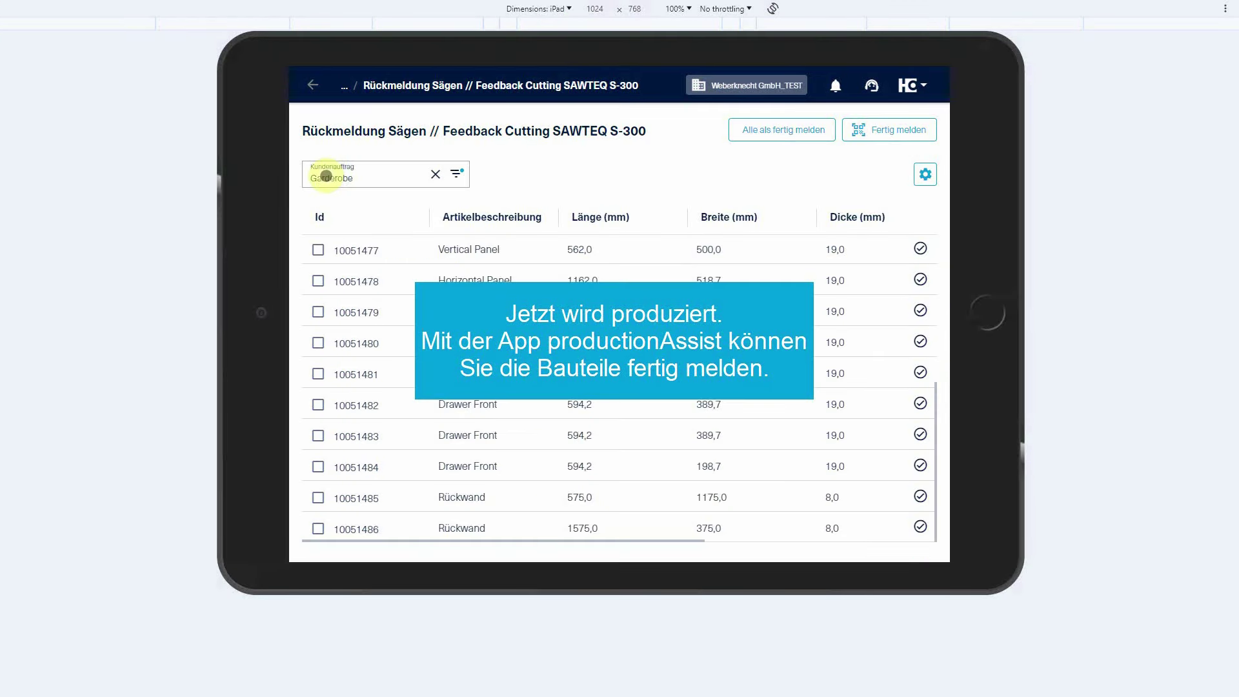
left_click(318, 250)
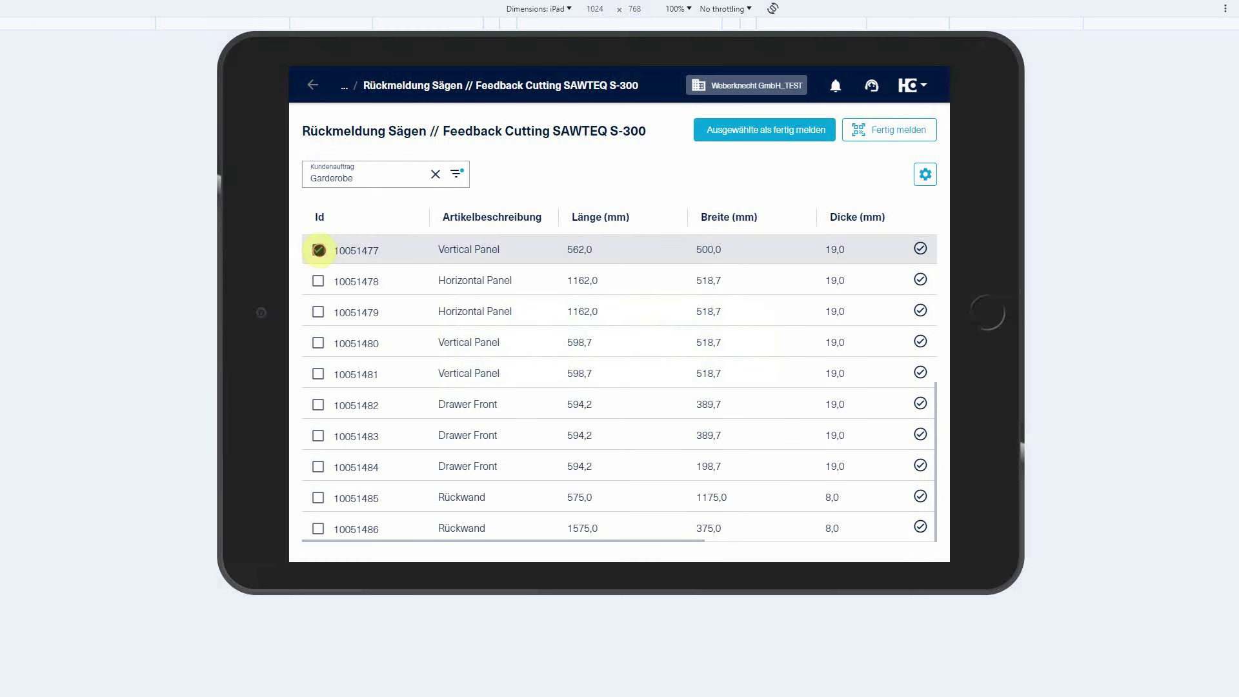
left_click(765, 131)
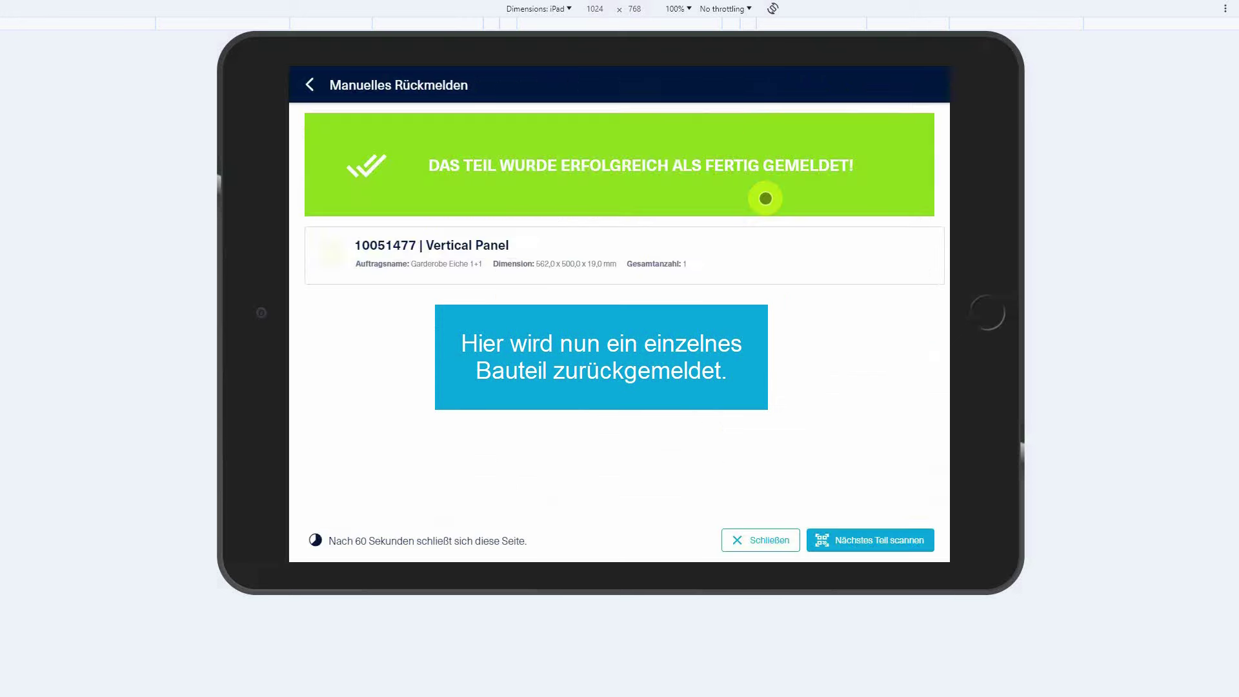
left_click(758, 541)
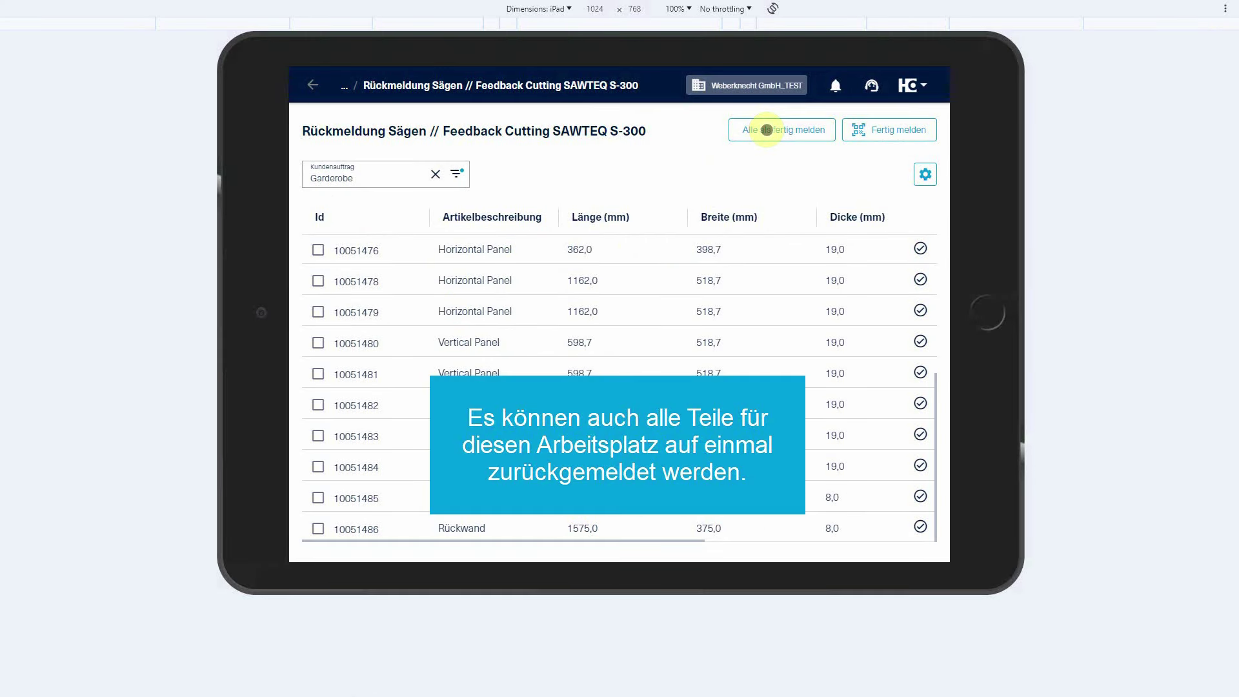
- Report all remaining Garderobe parts as finished at the saw workstation and close the feedback page
left_click(767, 130)
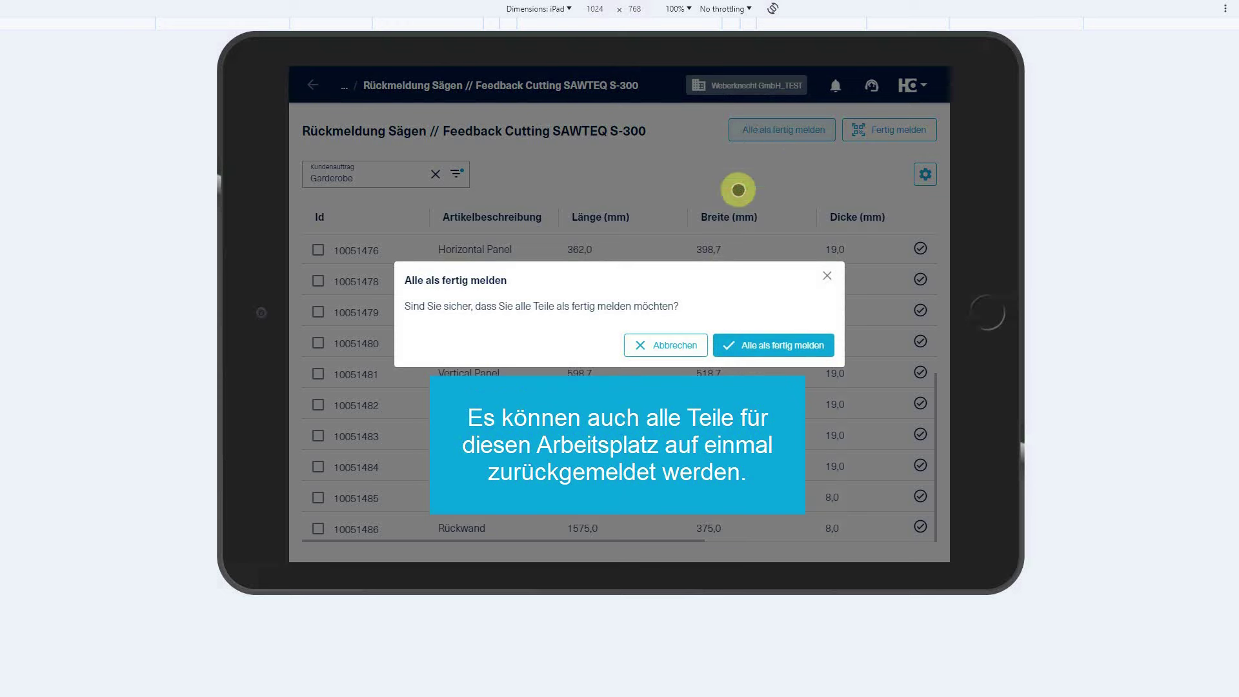
left_click(753, 346)
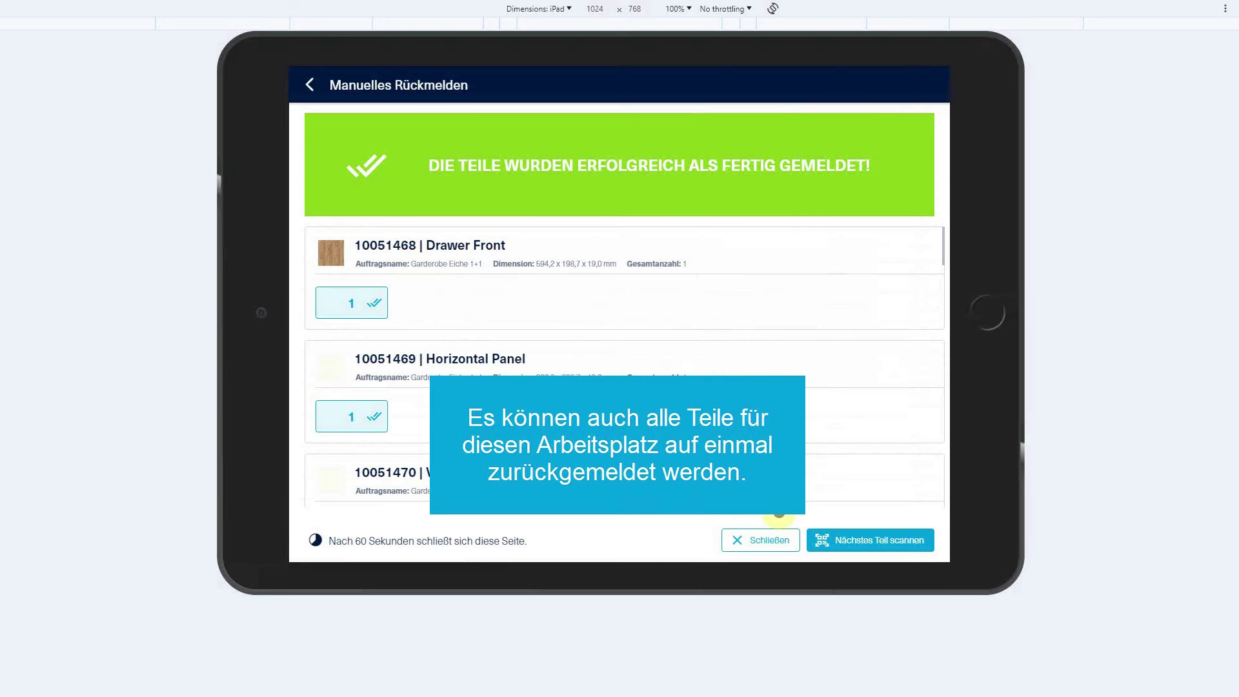
left_click(763, 542)
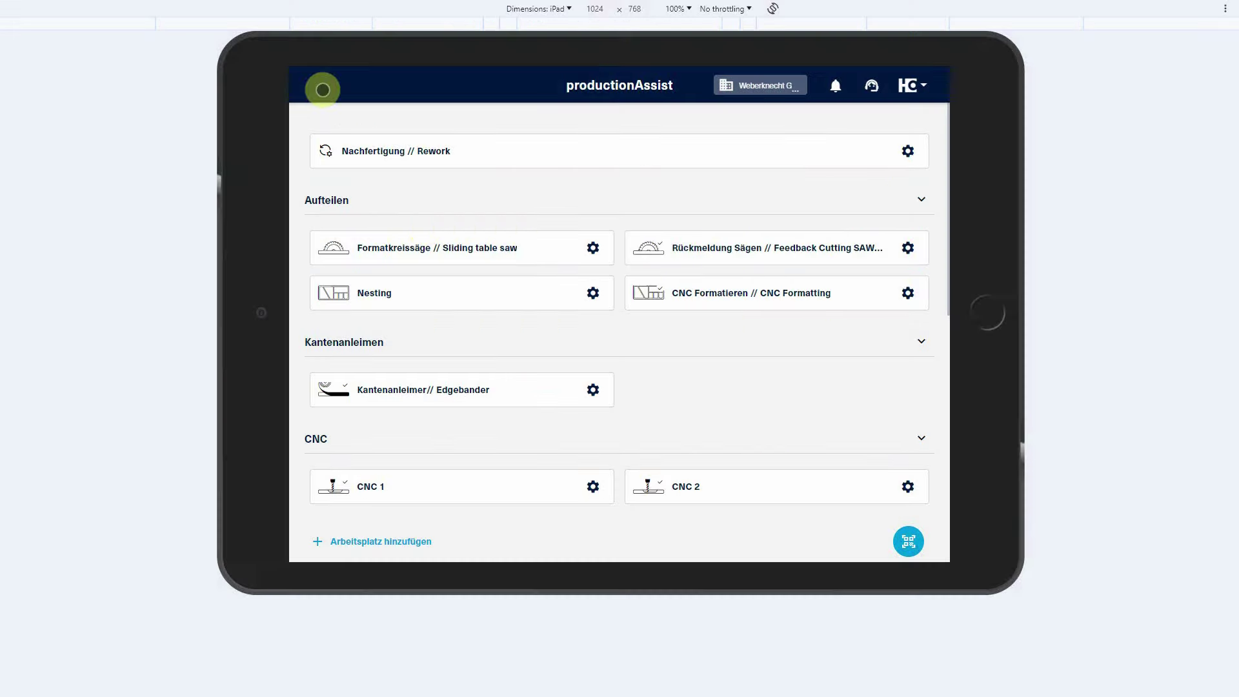
- Report all Garderobe parts as finished at the Kantenanleimer // Edgebander workstation
left_click(404, 389)
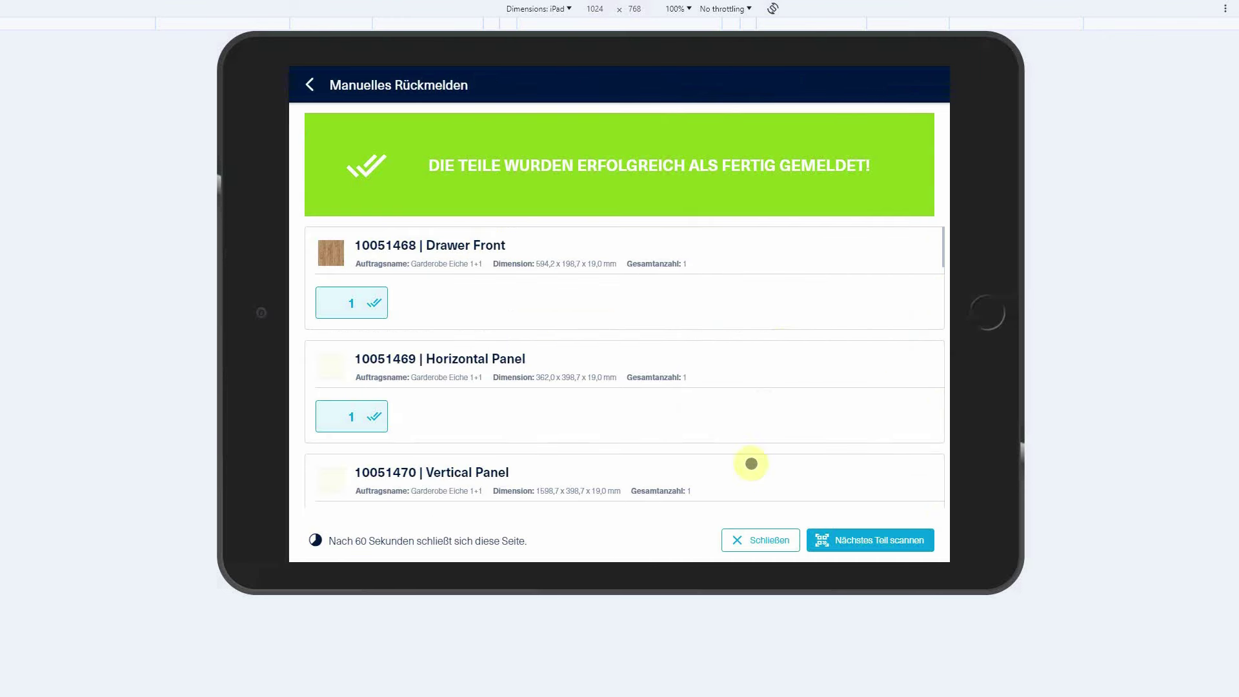
left_click(756, 541)
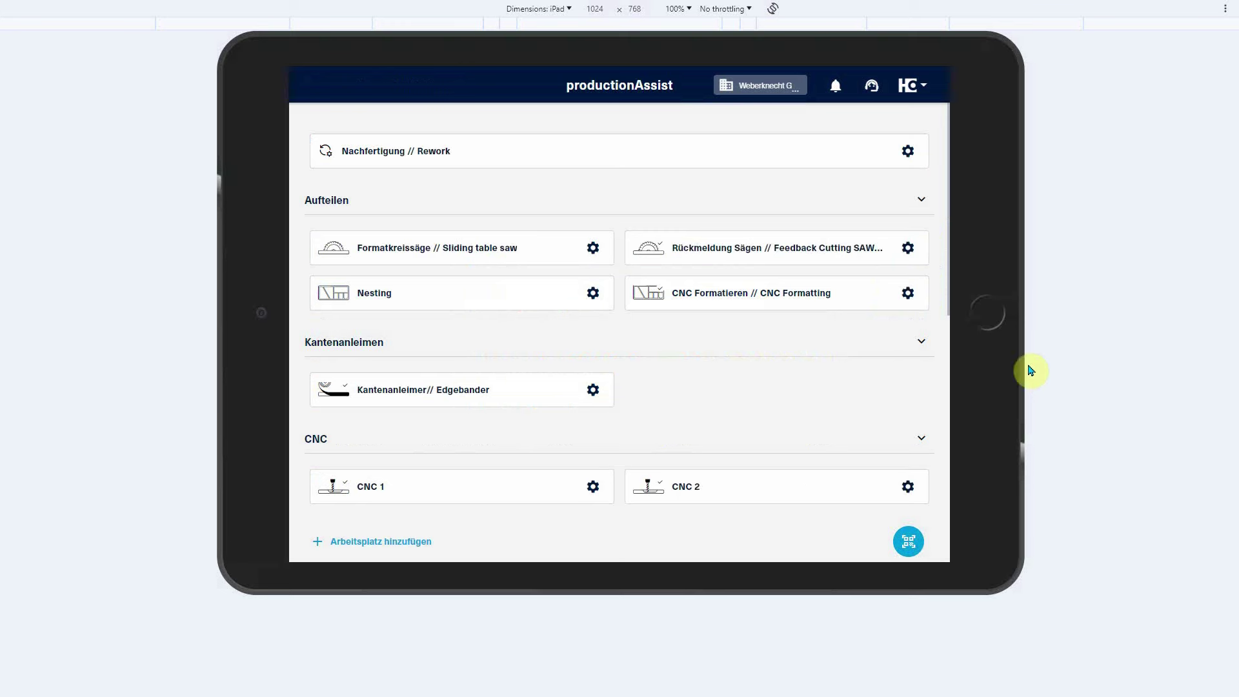
- Select the Anrichte and Schrank articles for completion feedback at the Montage // Assembly workstation
scroll(688, 410, "down", 6)
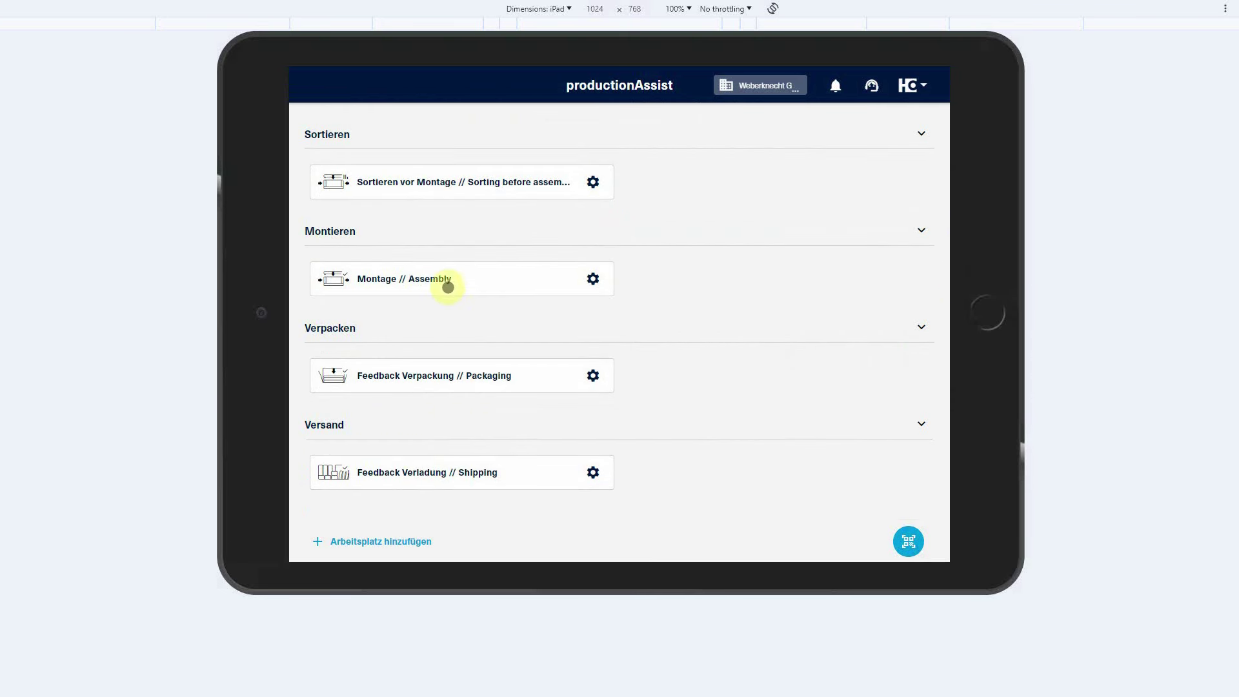
left_click(412, 283)
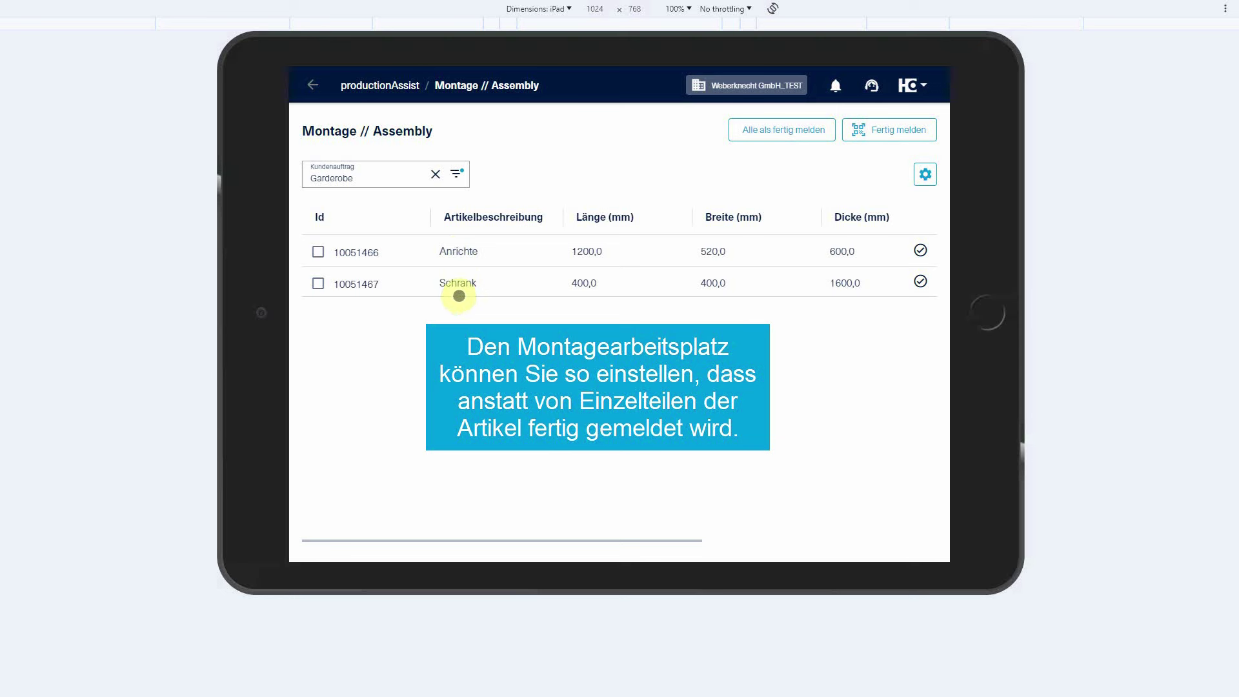
left_click(318, 252)
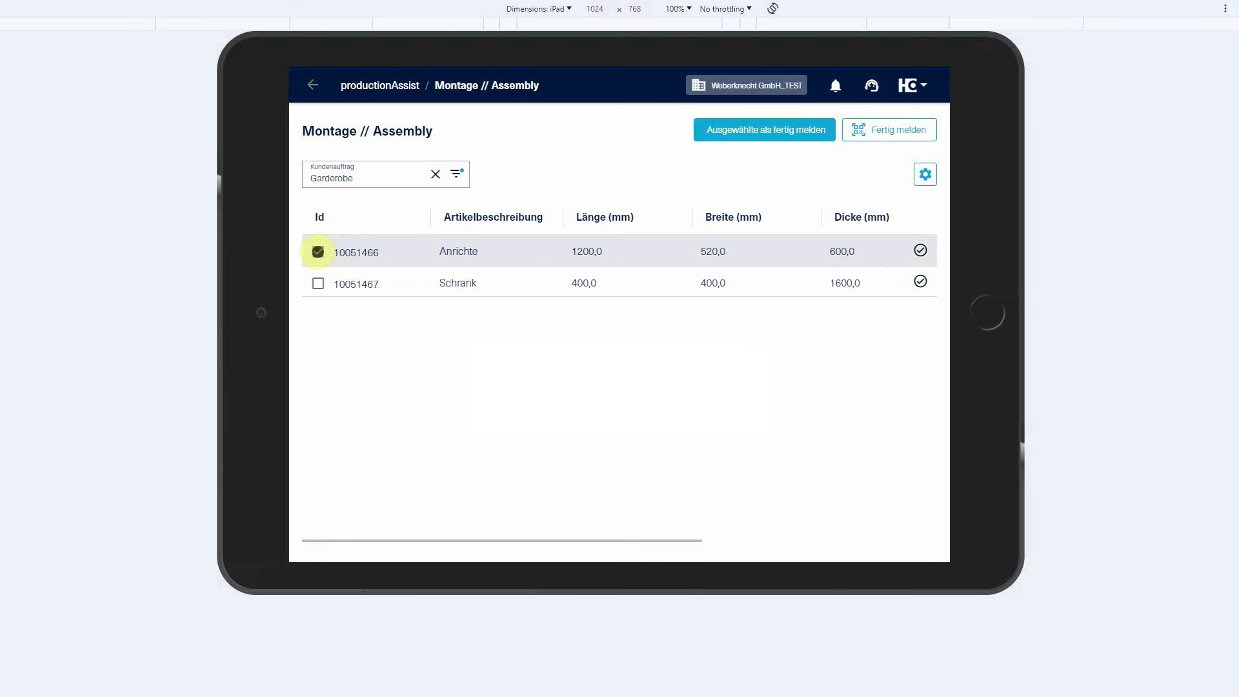
left_click(317, 283)
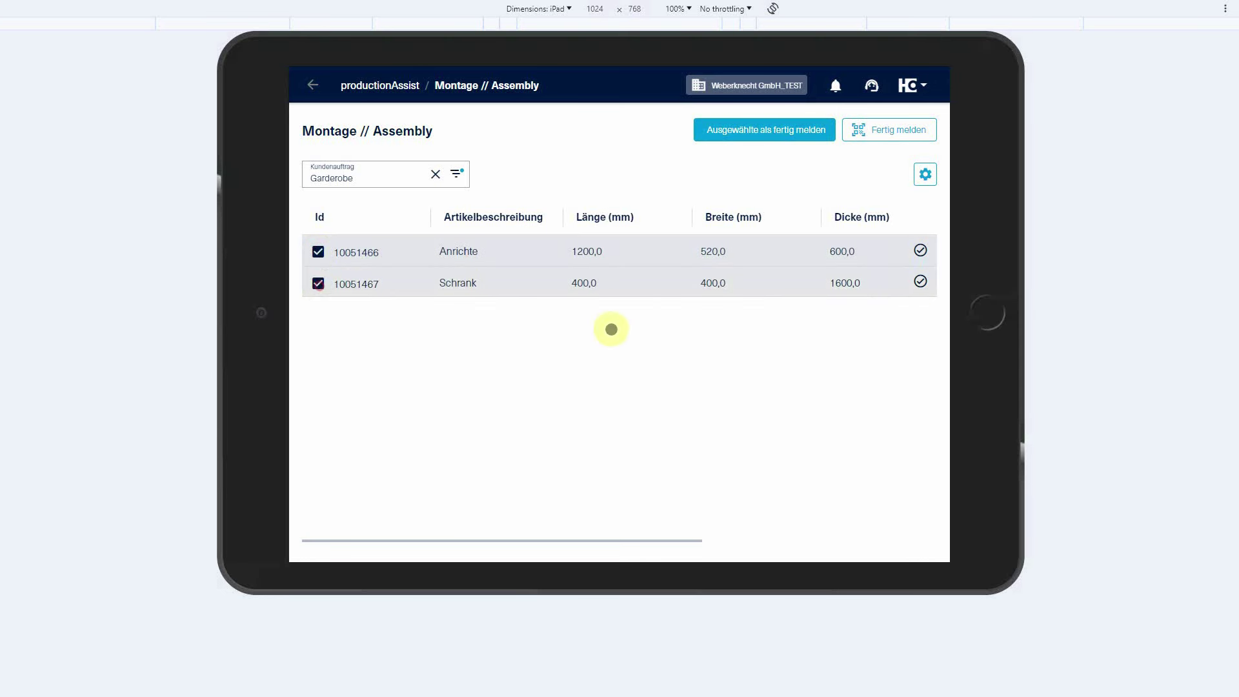